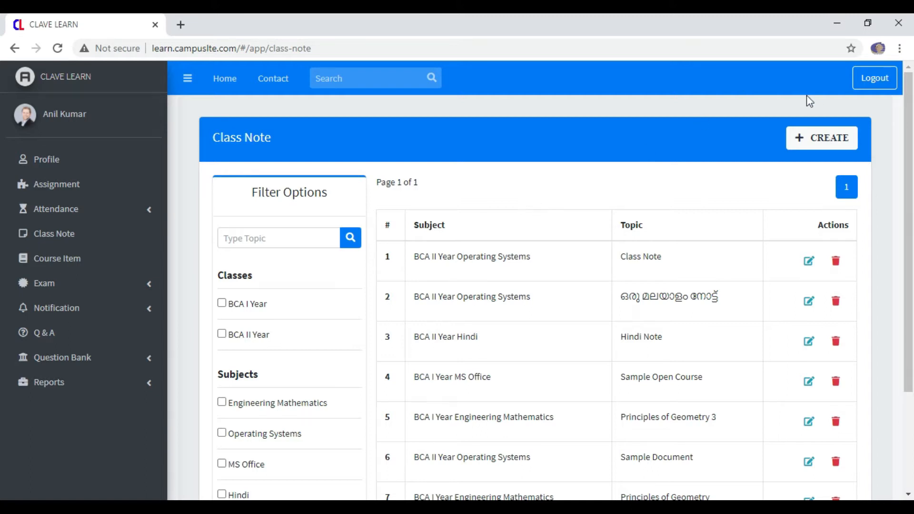
Start a new class note for class BCA II Year with the subject Operating Systems.
{"action": "left_click", "coordinate": [829, 140]}
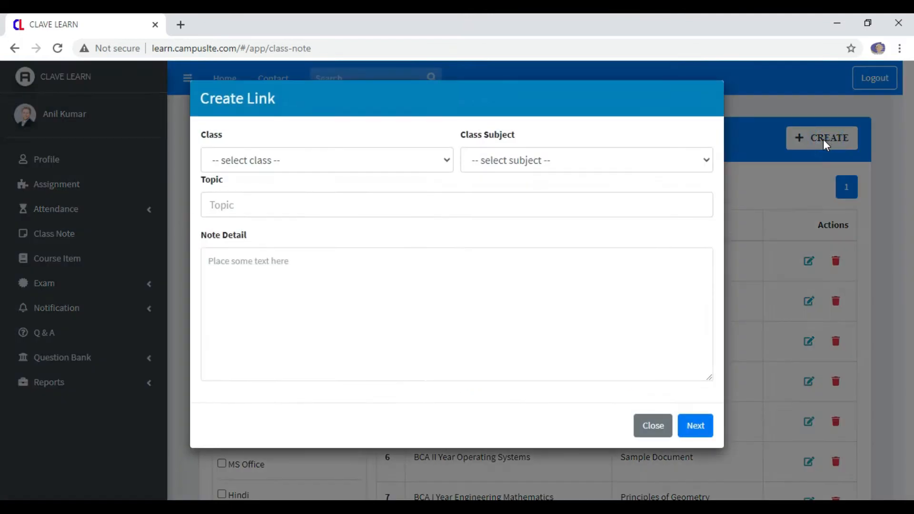
{"action": "left_click", "coordinate": [422, 171]}
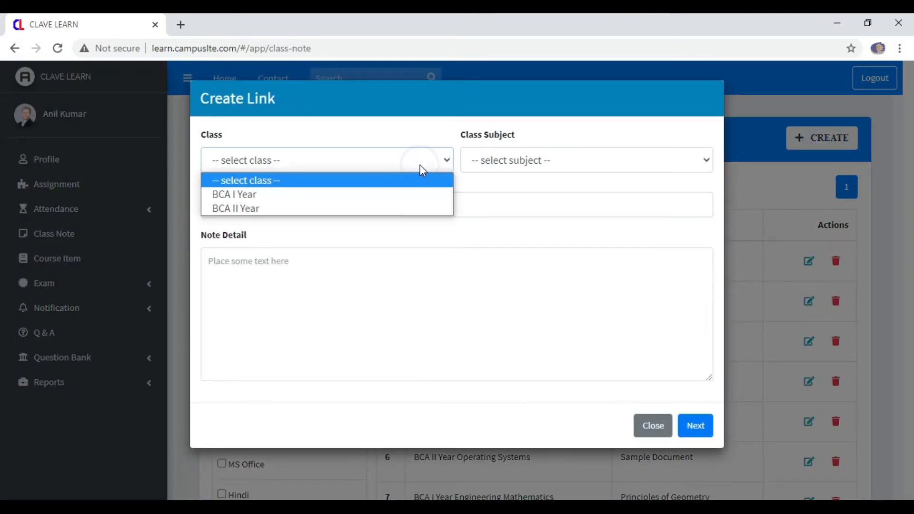
{"action": "left_click", "coordinate": [319, 205]}
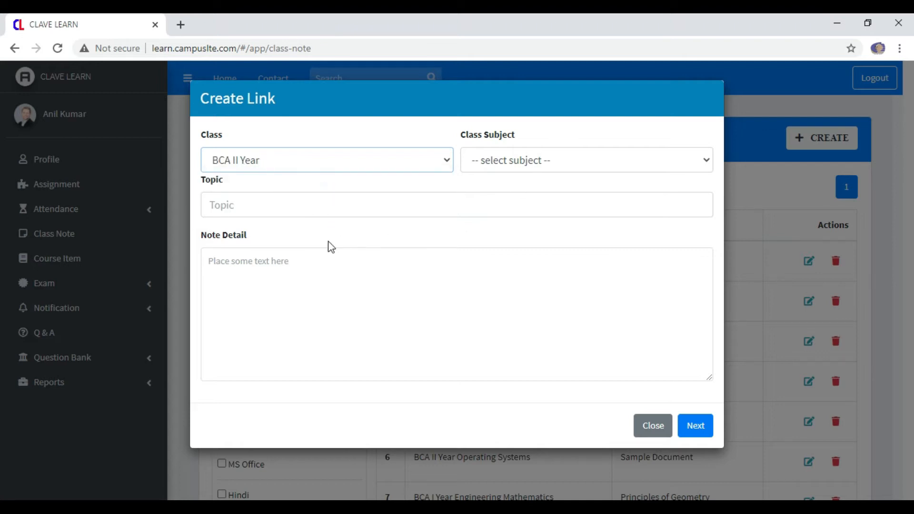
{"action": "left_click", "coordinate": [610, 168]}
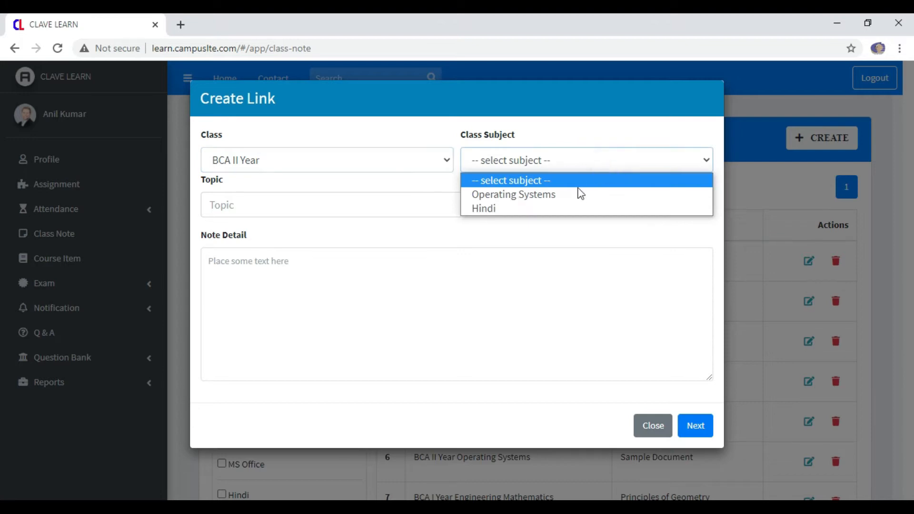
{"action": "left_click", "coordinate": [570, 193]}
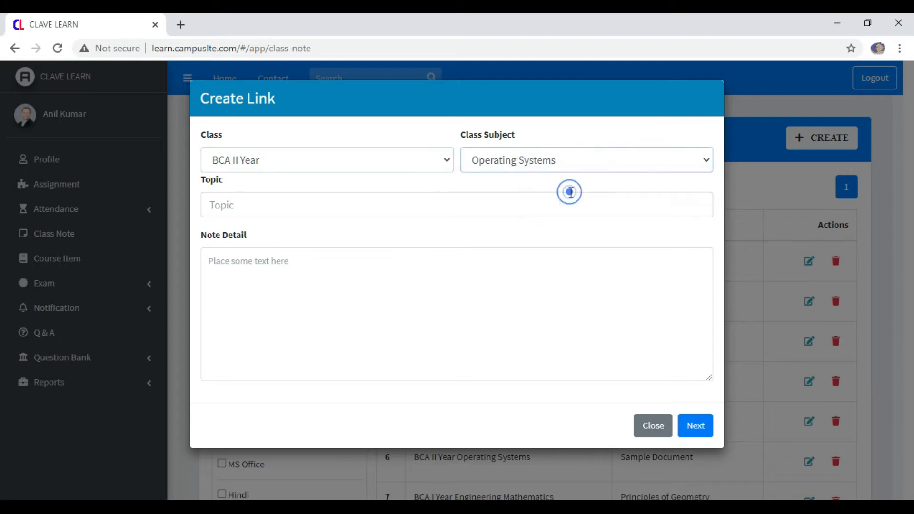
Enter the topic "Tutorial Topic" with the note detail "topic detail topic detail" and continue to the link stage.
{"action": "left_click", "coordinate": [377, 200]}
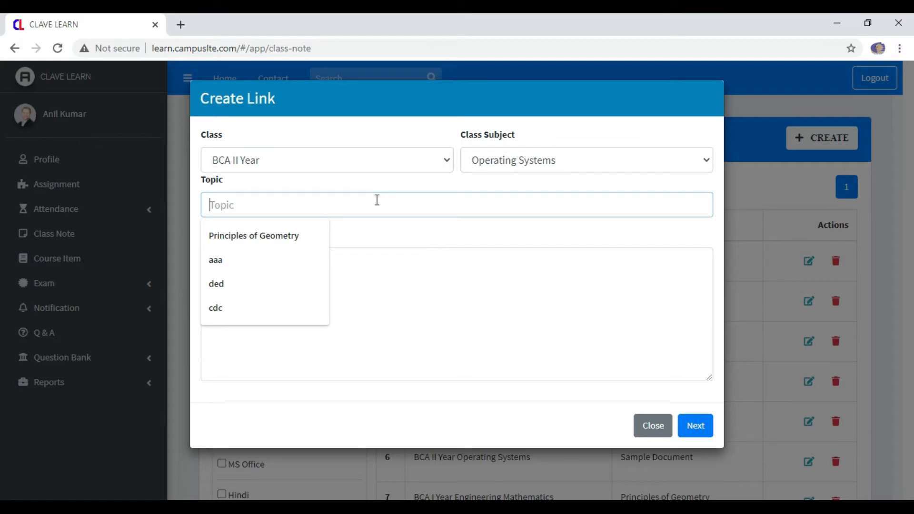
{"action": "type", "text": "tut"}
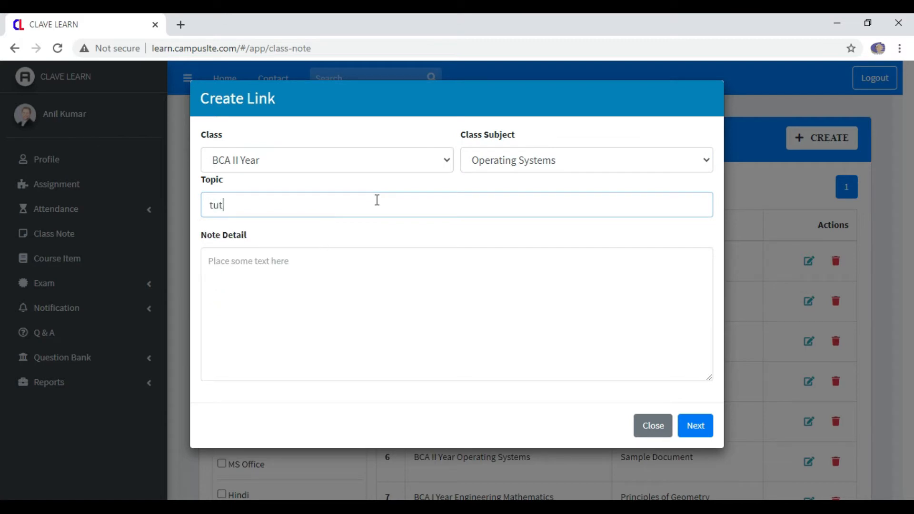
{"action": "type", "text": "orial Topic"}
{"action": "left_click", "coordinate": [214, 205]}
{"action": "key", "text": "Delete"}
{"action": "type", "text": "T"}
{"action": "left_click", "coordinate": [291, 282]}
{"action": "type", "text": "topic detail"}
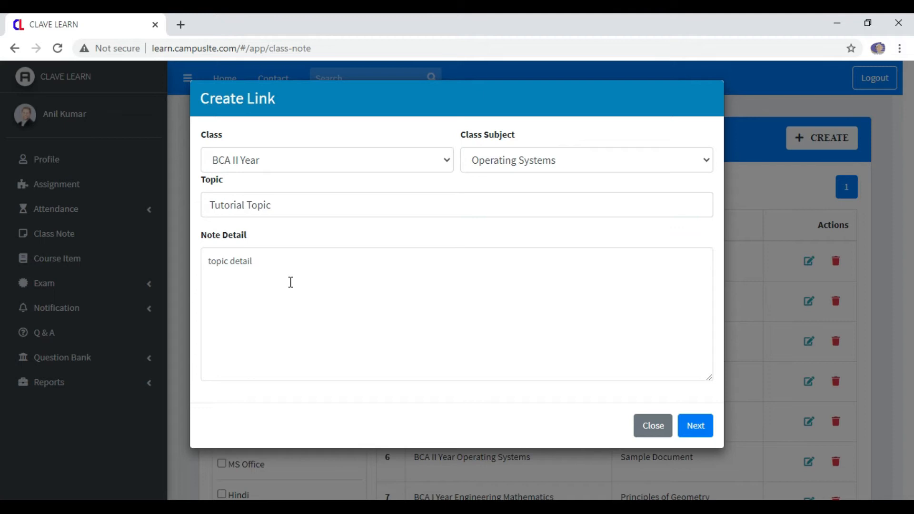
{"action": "type", "text": " topic detail"}
{"action": "left_click", "coordinate": [695, 425]}
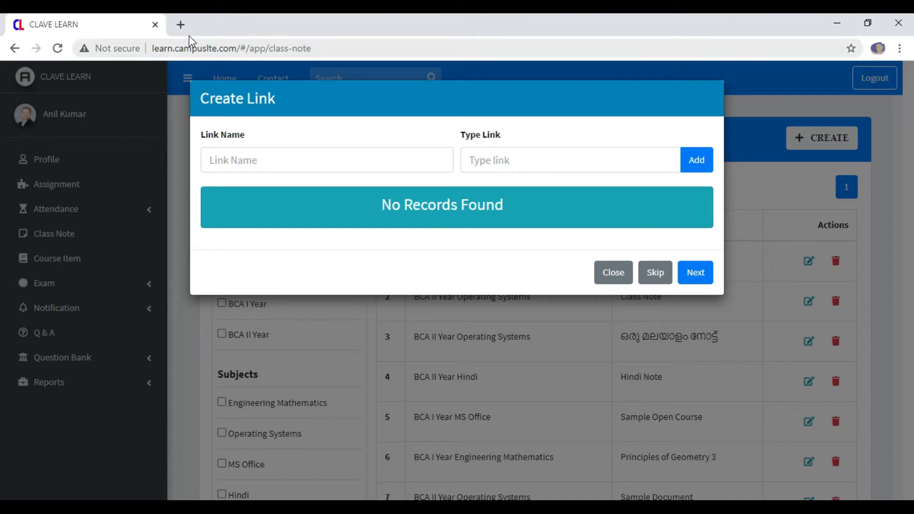
Search Google for "operating system" in a new browser tab and open the Wikipedia article.
{"action": "left_click", "coordinate": [181, 26]}
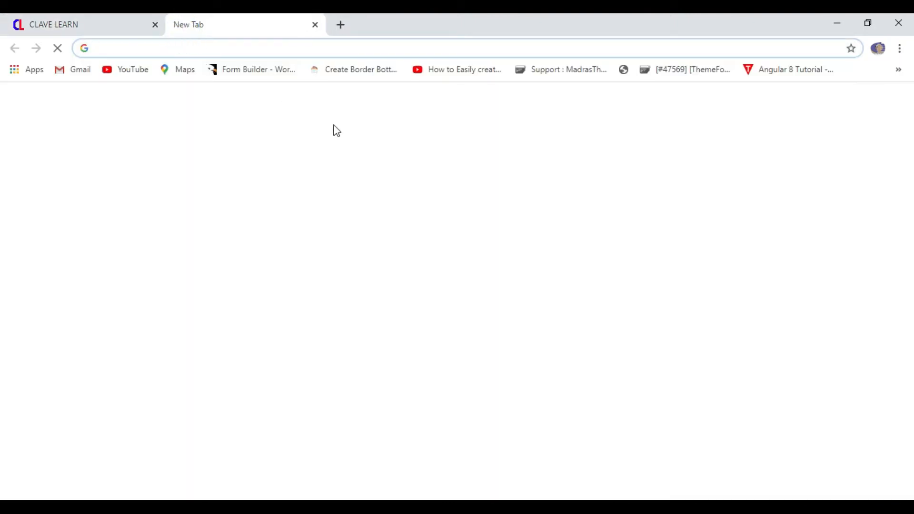
{"action": "type", "text": "Oper"}
{"action": "key", "text": "Return"}
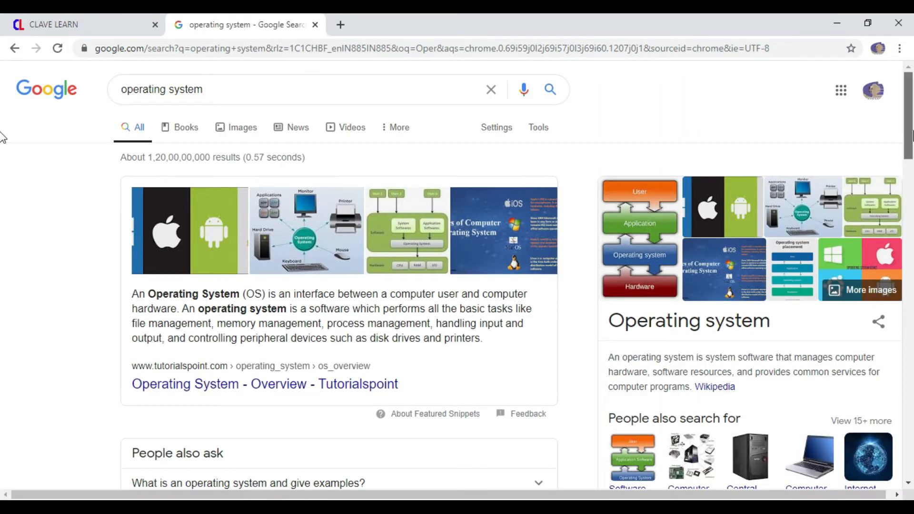
{"action": "left_click_drag", "start_coordinate": [909, 131], "coordinate": [910, 172]}
{"action": "left_click_drag", "start_coordinate": [239, 461], "coordinate": [259, 444]}
{"action": "left_click", "coordinate": [257, 444]}
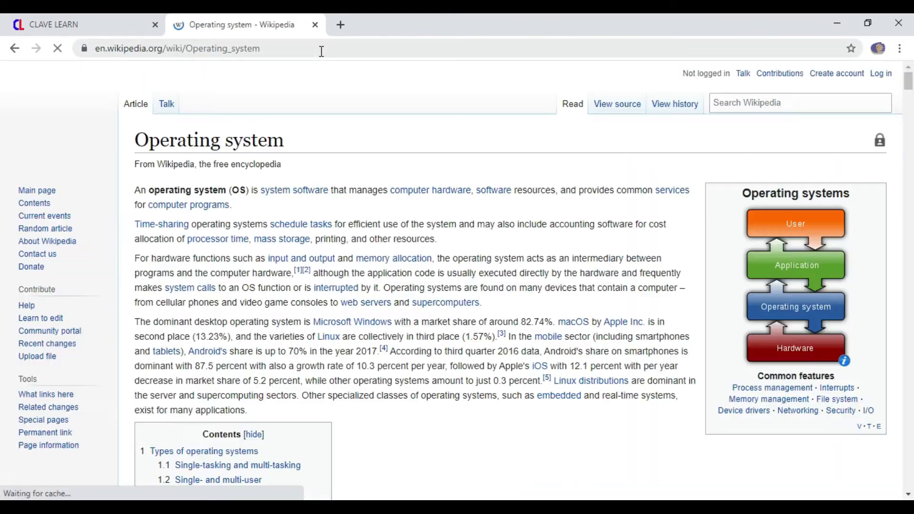
Copy the Wikipedia article's address and paste it as the link of the class note in CLAVE LEARN.
{"action": "left_click", "coordinate": [320, 51]}
{"action": "key", "text": "ctrl+c"}
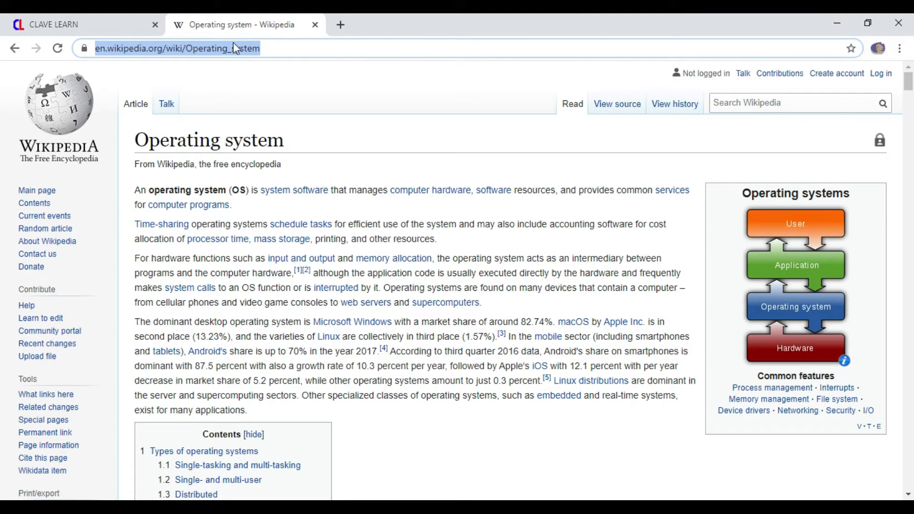
{"action": "left_click", "coordinate": [85, 21]}
{"action": "left_click", "coordinate": [510, 160]}
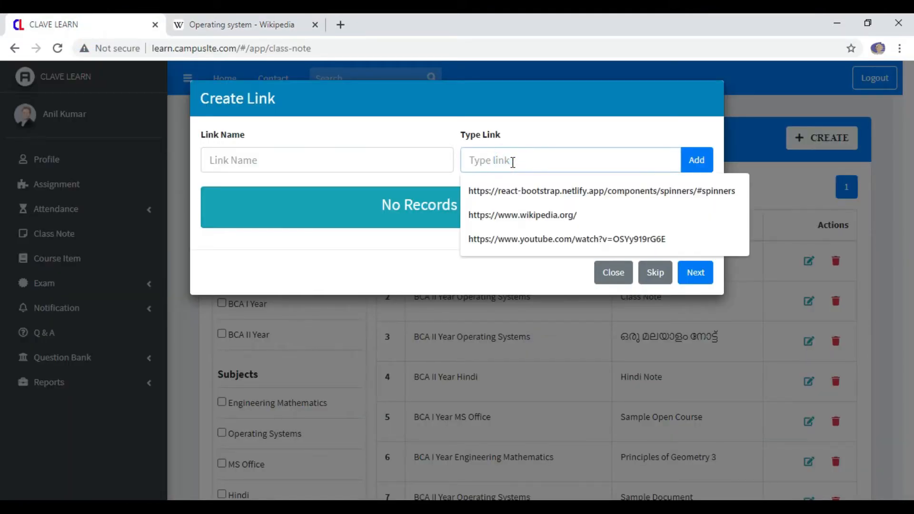
{"action": "key", "text": "ctrl+v"}
Name the link "Operating System Wikipedia" and add it to the class note.
{"action": "left_click", "coordinate": [301, 157]}
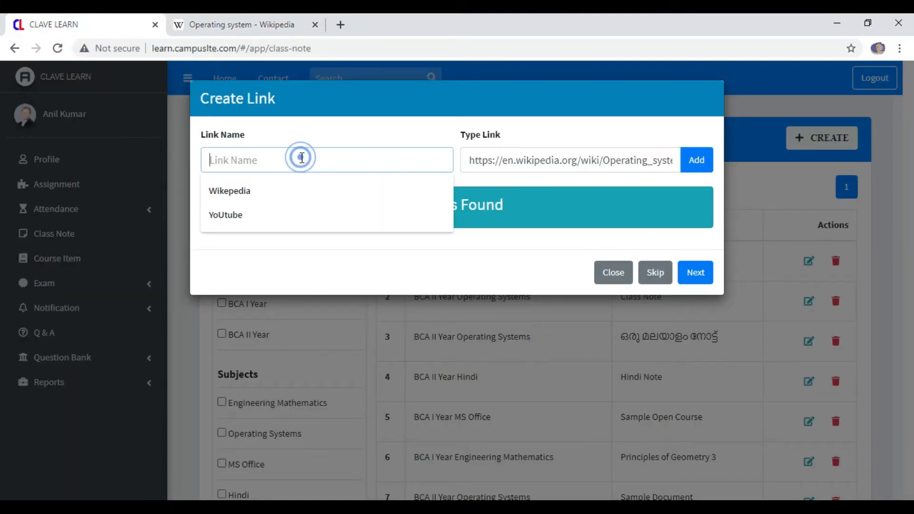
{"action": "type", "text": "Operting"}
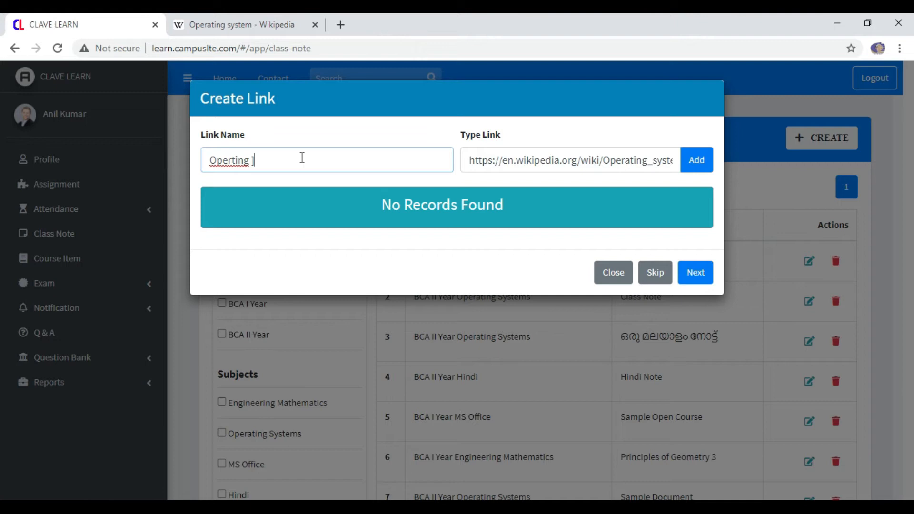
{"action": "key", "text": "BackSpace"}
{"action": "key", "text": "BackSpace"}
{"action": "key", "text": "BackSpace"}
{"action": "key", "text": "BackSpace"}
{"action": "key", "text": "BackSpace"}
{"action": "type", "text": "ating System Wi"}
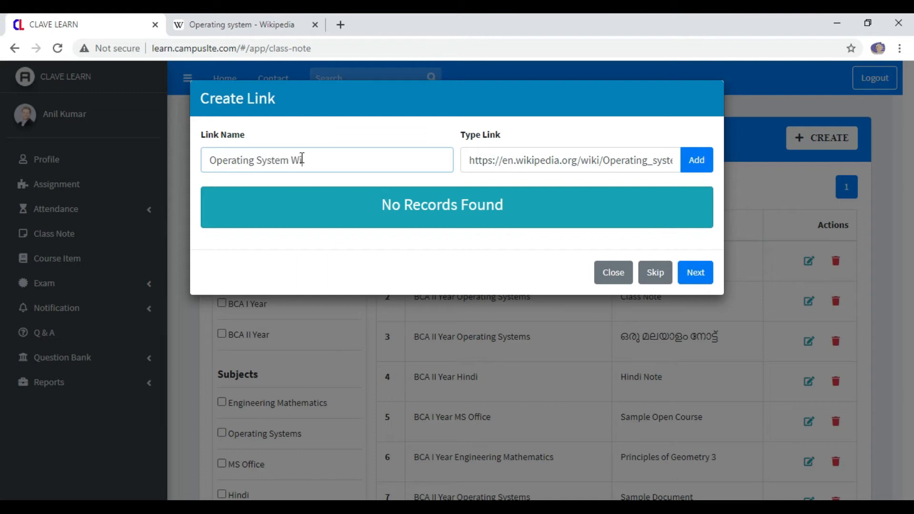
{"action": "type", "text": "kipedia"}
{"action": "left_click", "coordinate": [696, 162]}
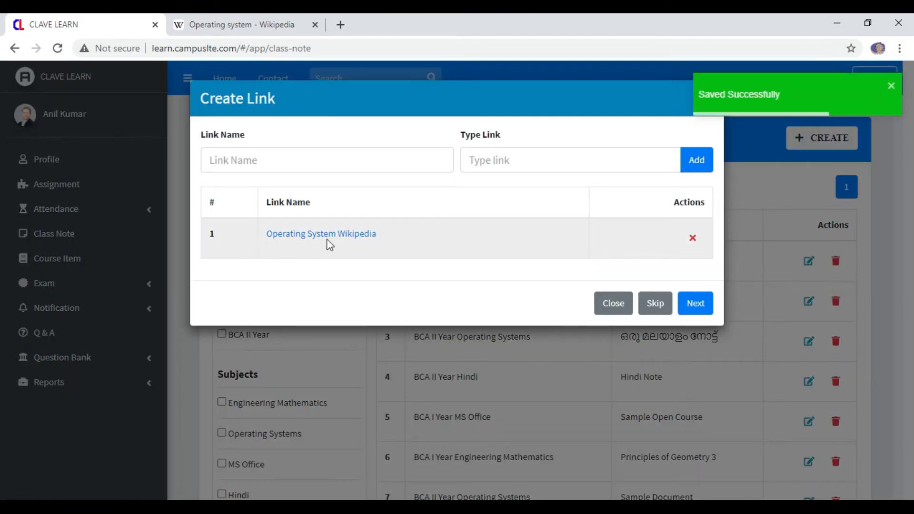
Check the added link by opening it, closing the Wikipedia pages, and continue to the document stage.
{"action": "left_click", "coordinate": [347, 234]}
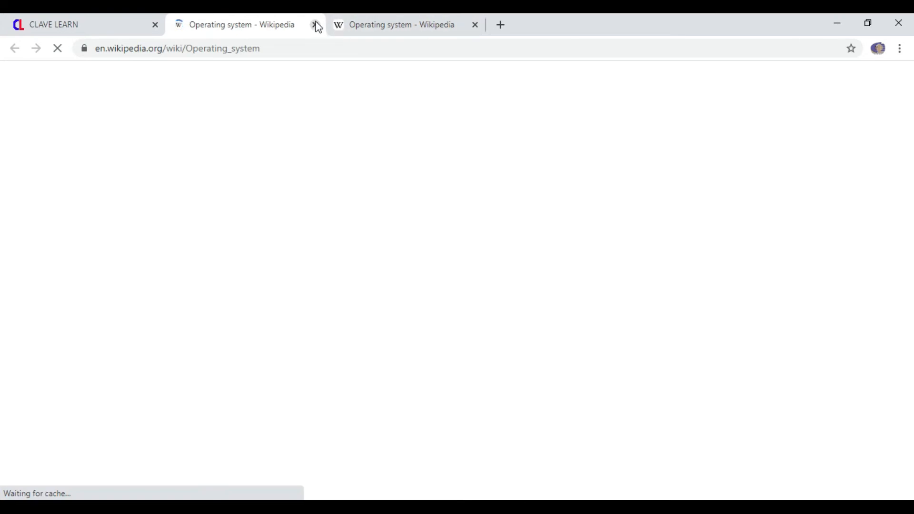
{"action": "left_click", "coordinate": [315, 24]}
{"action": "left_click", "coordinate": [69, 21]}
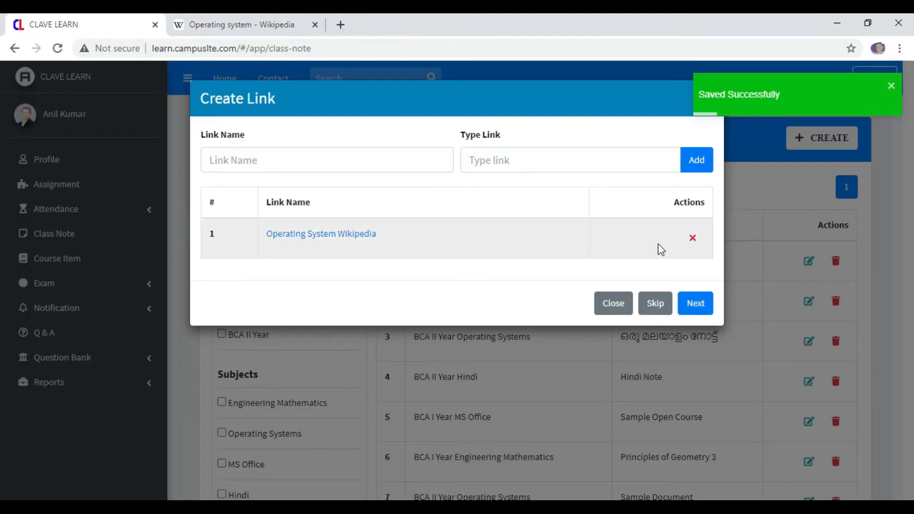
{"action": "left_click", "coordinate": [314, 25]}
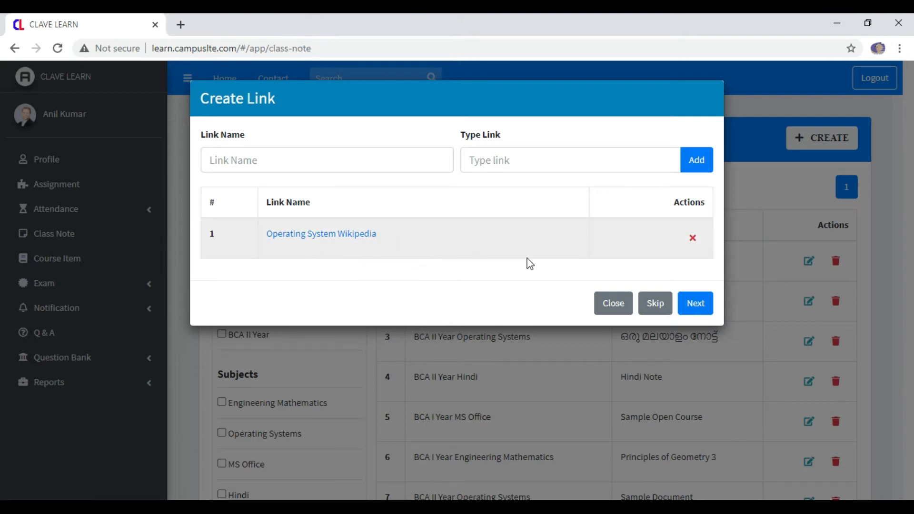
{"action": "left_click", "coordinate": [692, 307]}
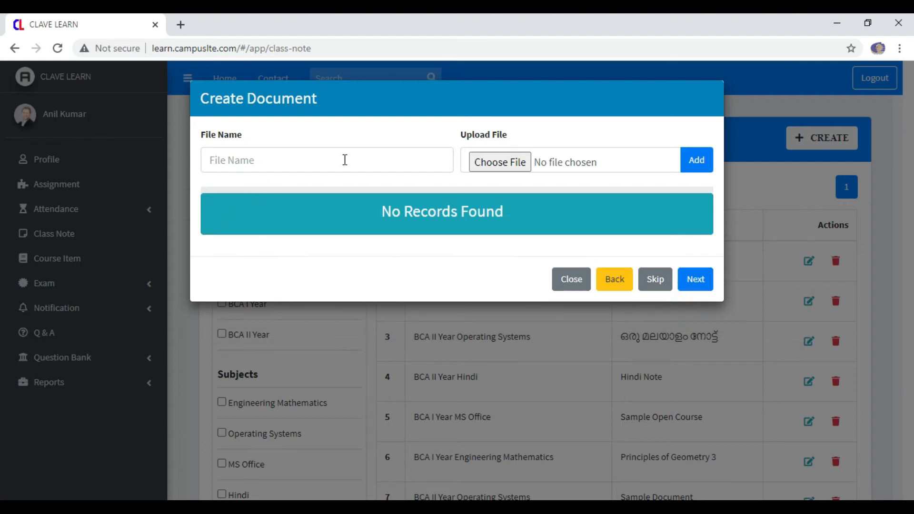
{"action": "left_click", "coordinate": [510, 161]}
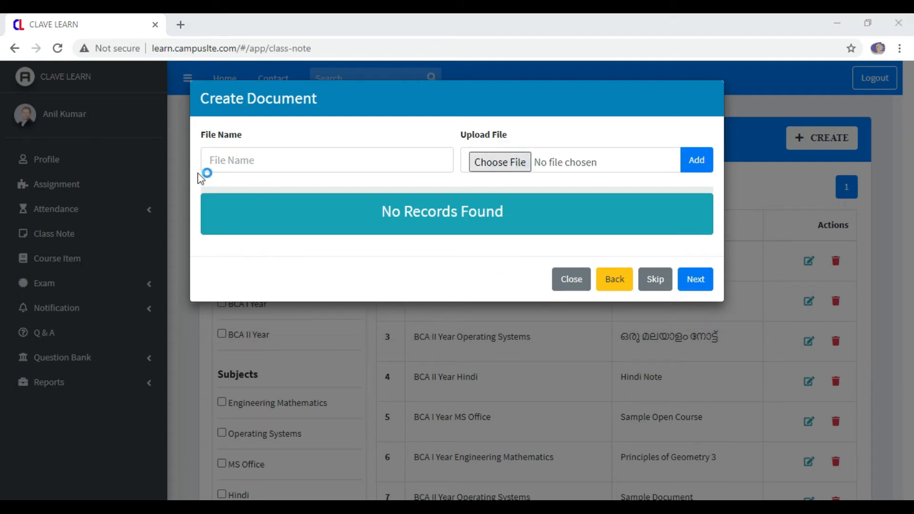
{"action": "scroll", "coordinate": [429, 138], "scroll_direction": "down", "scroll_amount": 6}
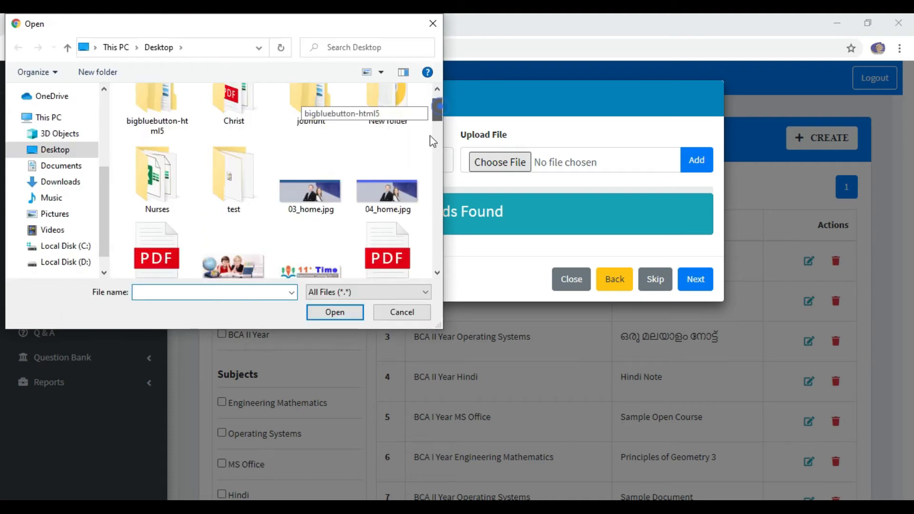
{"action": "scroll", "coordinate": [426, 158], "scroll_direction": "up", "scroll_amount": 5}
{"action": "left_click", "coordinate": [433, 23]}
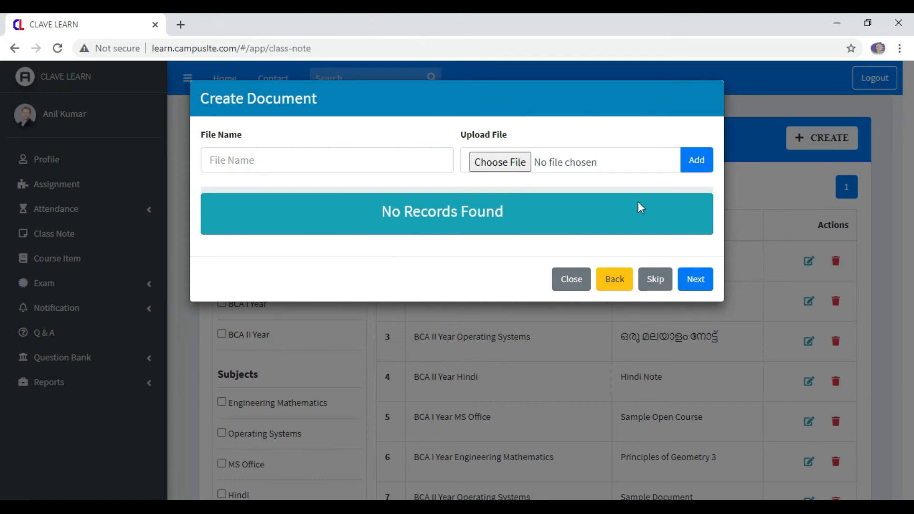
Continue without a document and add the image 03_home.jpg to the class note under the name "Image 1".
{"action": "left_click", "coordinate": [693, 286]}
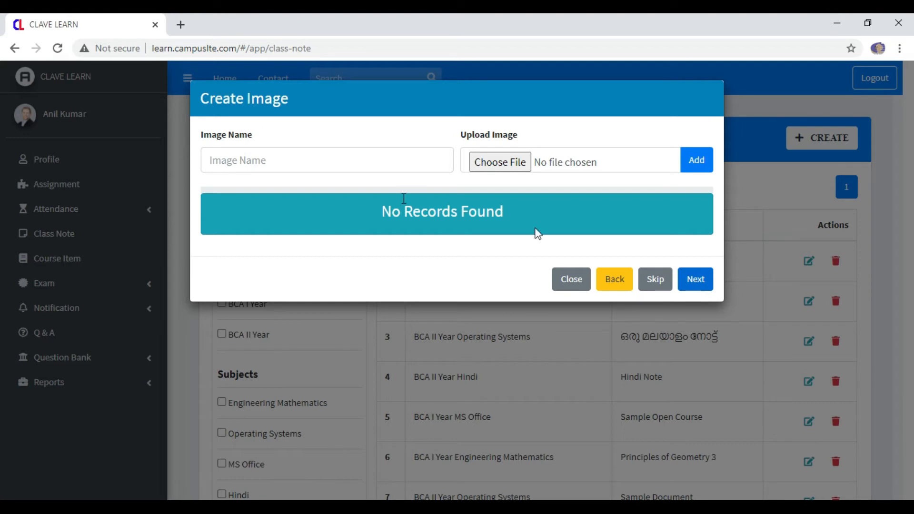
{"action": "left_click", "coordinate": [383, 164]}
{"action": "type", "text": "Imag"}
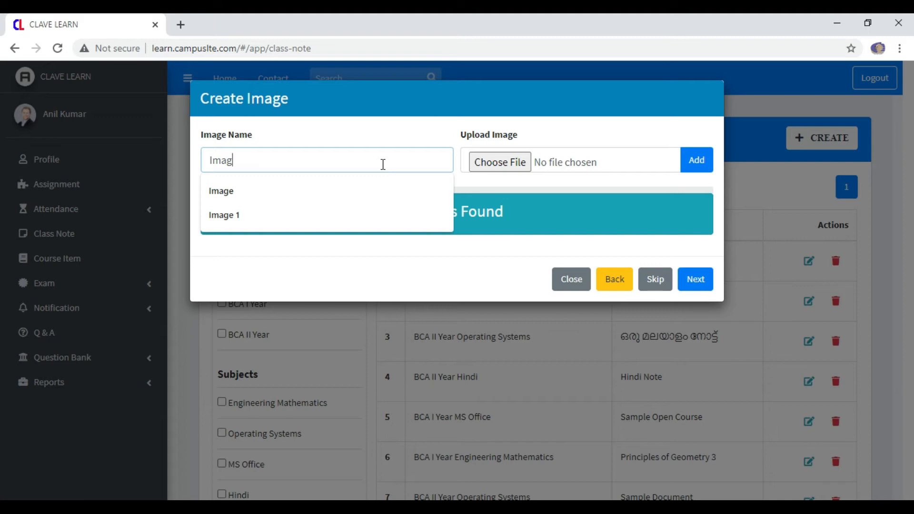
{"action": "type", "text": "e 1"}
{"action": "left_click", "coordinate": [509, 164]}
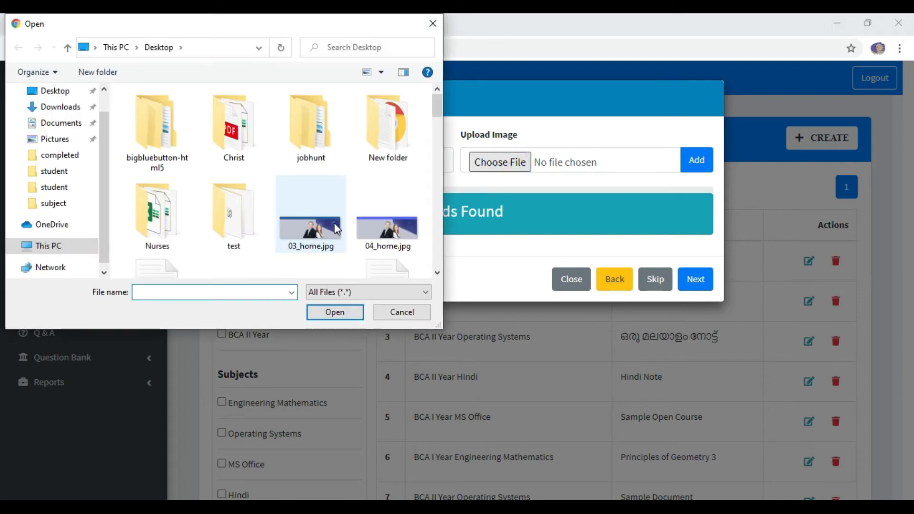
{"action": "left_click", "coordinate": [334, 222]}
{"action": "double_click", "coordinate": [290, 211]}
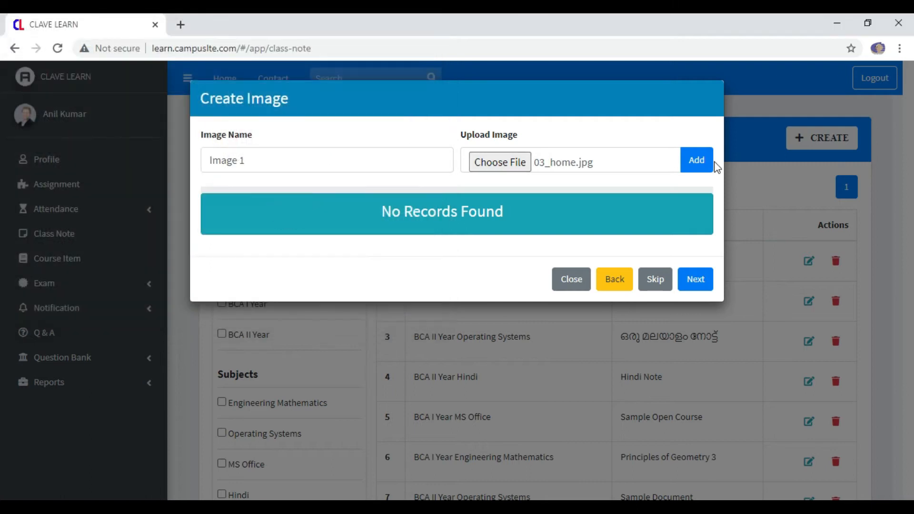
{"action": "left_click", "coordinate": [703, 164]}
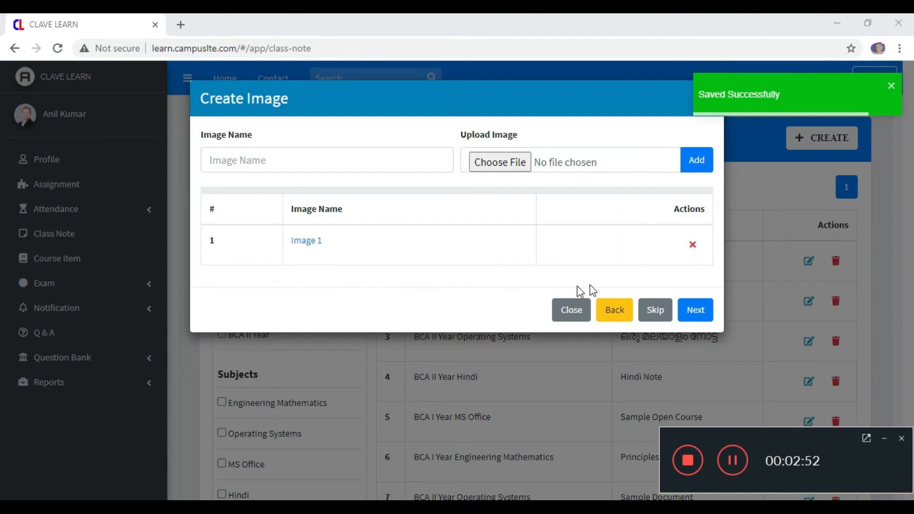
Continue to the publishing stage and set the class section to BCA II Year B with the date 10-10-2020.
{"action": "left_click", "coordinate": [703, 310]}
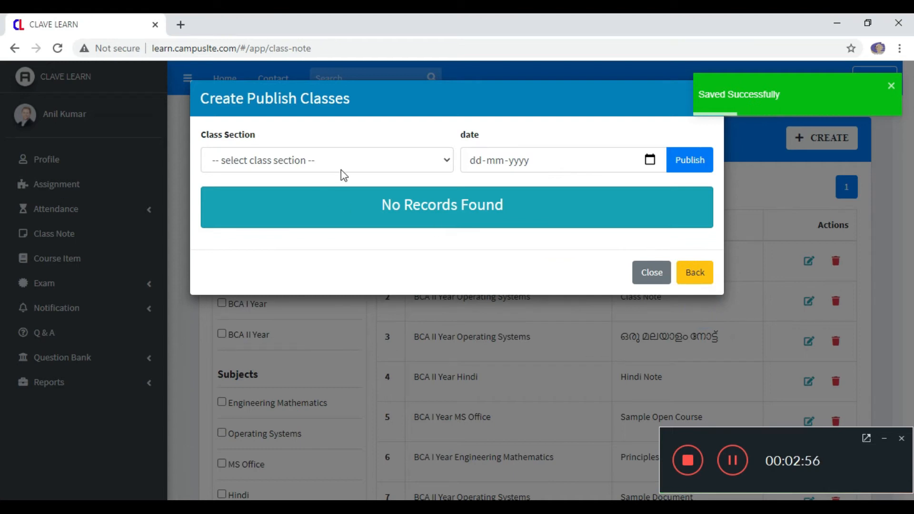
{"action": "left_click", "coordinate": [439, 161]}
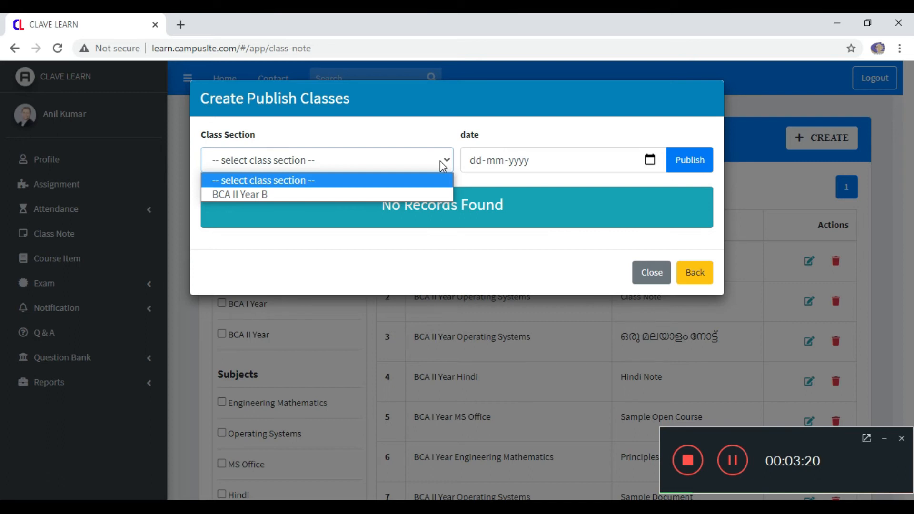
{"action": "left_click", "coordinate": [390, 191]}
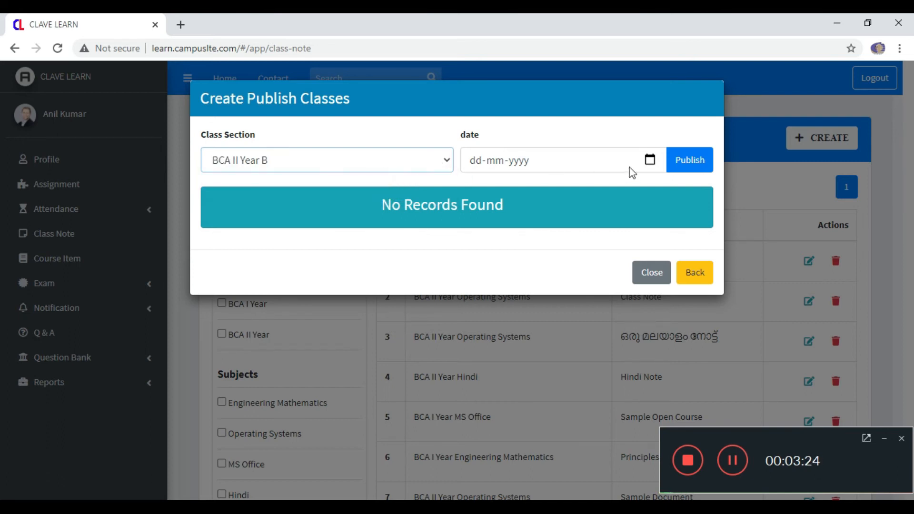
{"action": "left_click", "coordinate": [649, 160]}
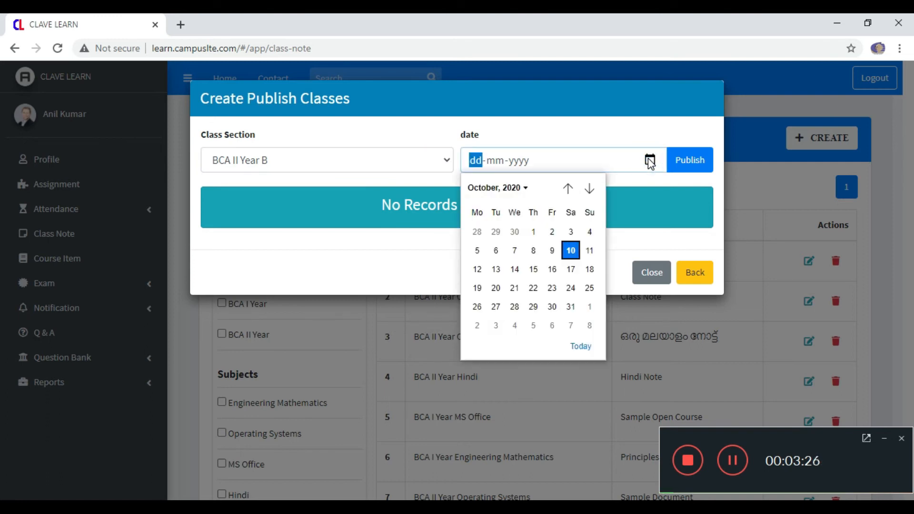
{"action": "left_click", "coordinate": [570, 252]}
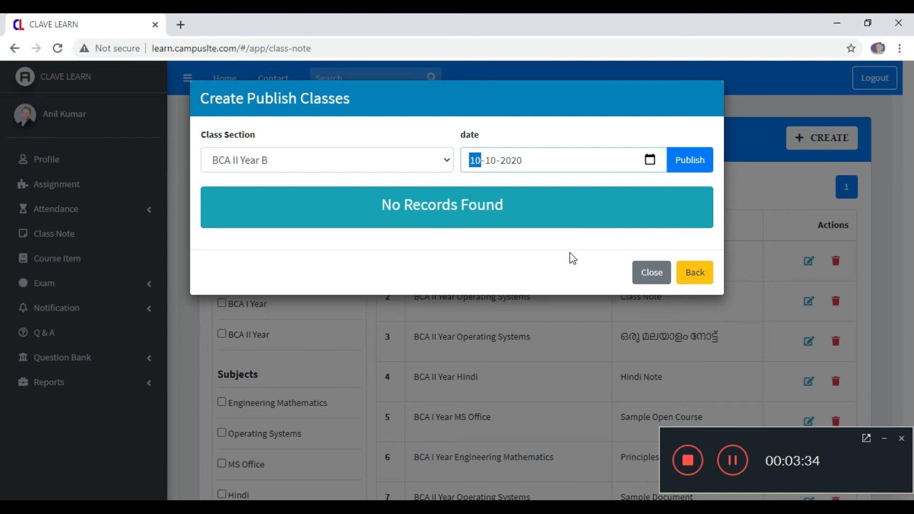
Publish the class note to the chosen section and date, and close the publishing dialog.
{"action": "left_click", "coordinate": [688, 167]}
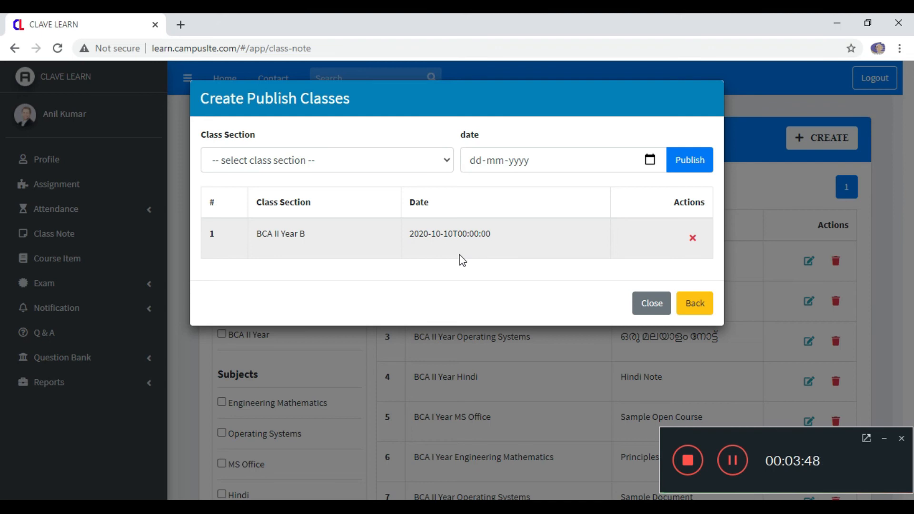
{"action": "left_click", "coordinate": [650, 305]}
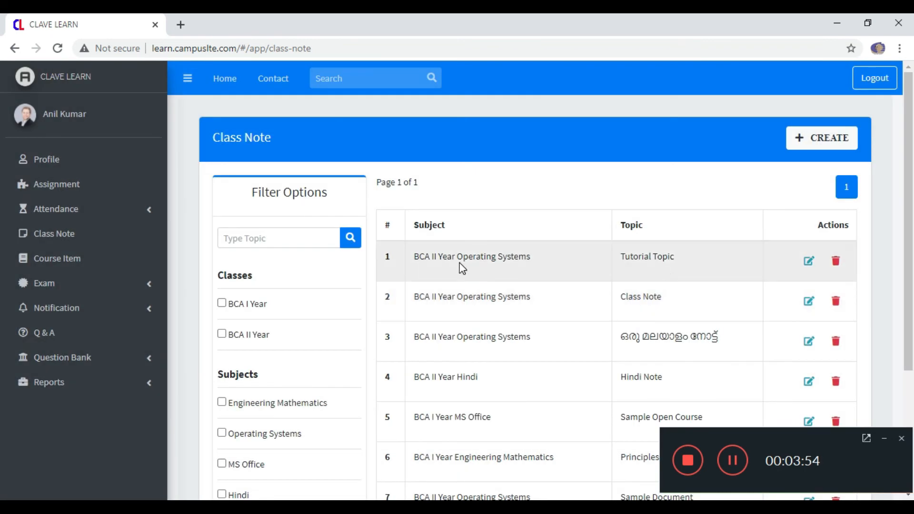
Reopen the Operating Systems class note "Tutorial Topic" for editing and continue past its links to the document stage.
{"action": "left_click", "coordinate": [808, 260]}
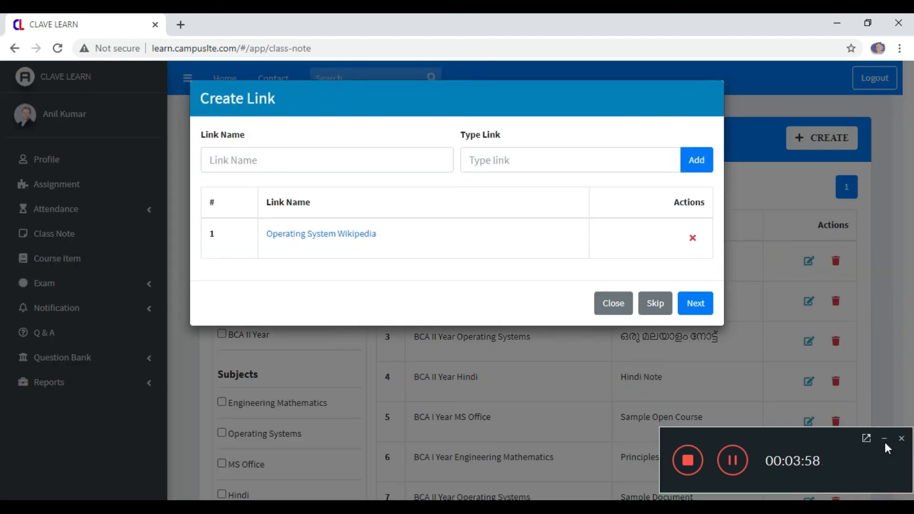
{"action": "left_click", "coordinate": [883, 439]}
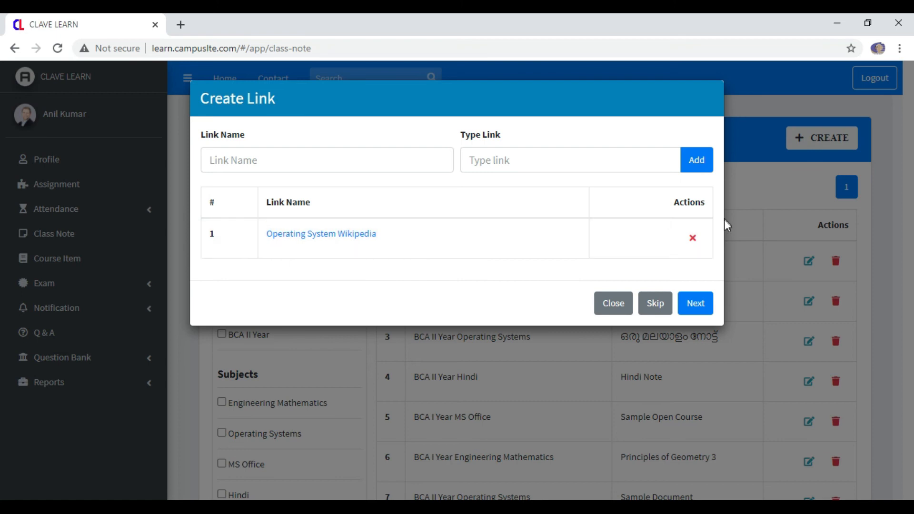
{"action": "left_click", "coordinate": [701, 313]}
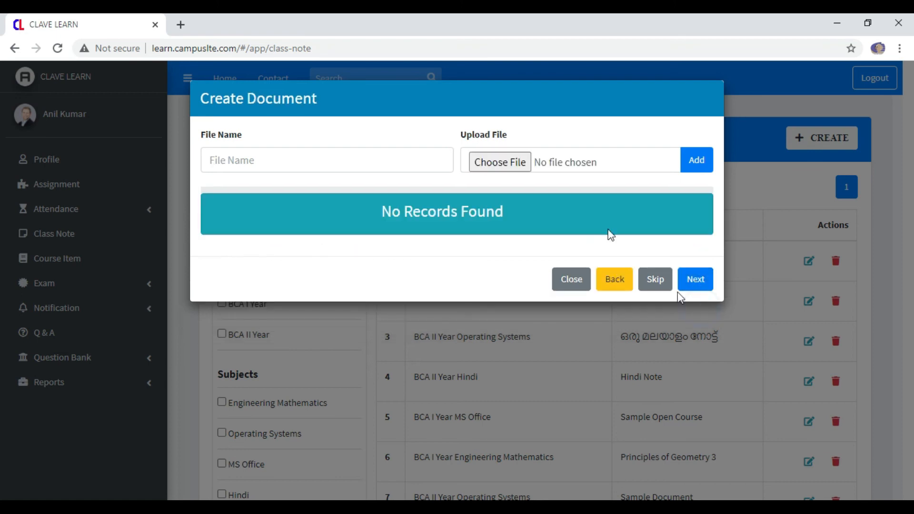
Add the desktop PDF whose name begins with 9c2d2579-5af9 to the class note under the name "Document 1".
{"action": "left_click", "coordinate": [398, 159]}
{"action": "type", "text": "Document 1"}
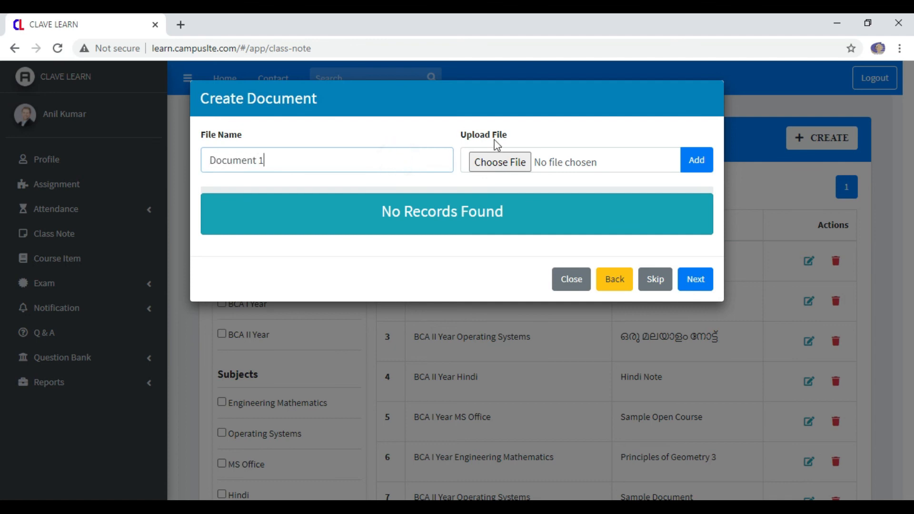
{"action": "left_click", "coordinate": [496, 166]}
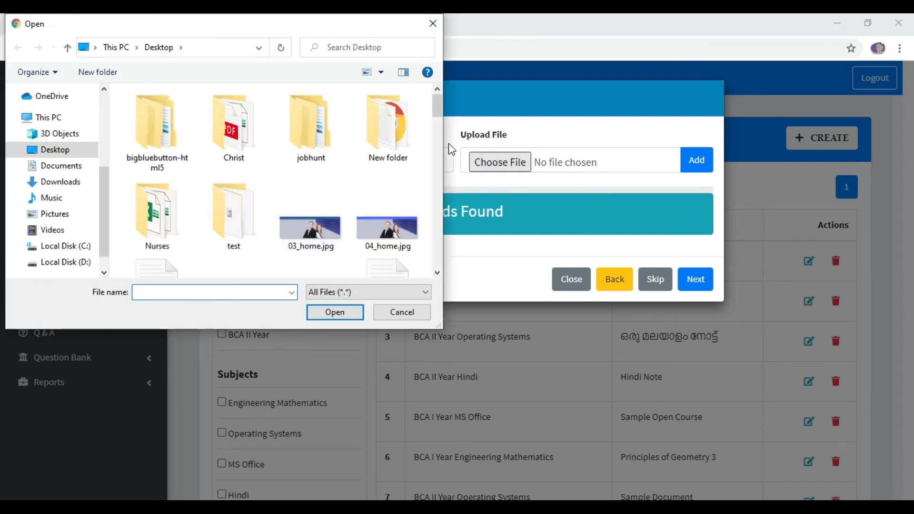
{"action": "left_click_drag", "start_coordinate": [435, 98], "coordinate": [442, 123]}
{"action": "scroll", "coordinate": [443, 122], "scroll_direction": "up", "scroll_amount": 2}
{"action": "double_click", "coordinate": [160, 185]}
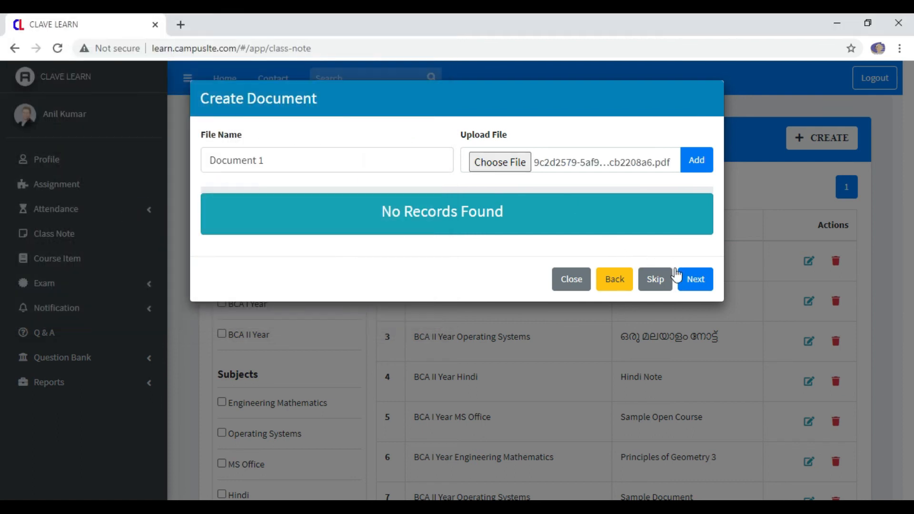
{"action": "left_click", "coordinate": [697, 161]}
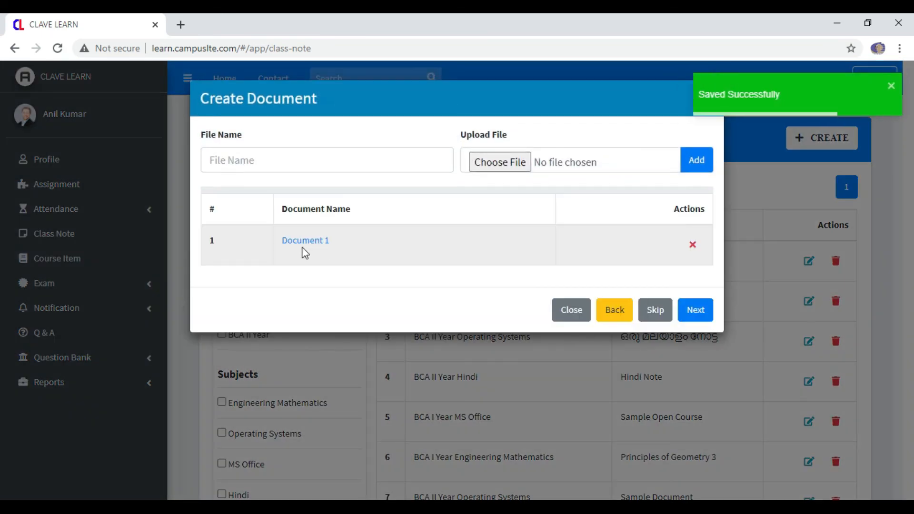
Continue through the image and publishing stages without changes and close the class note.
{"action": "left_click", "coordinate": [695, 312]}
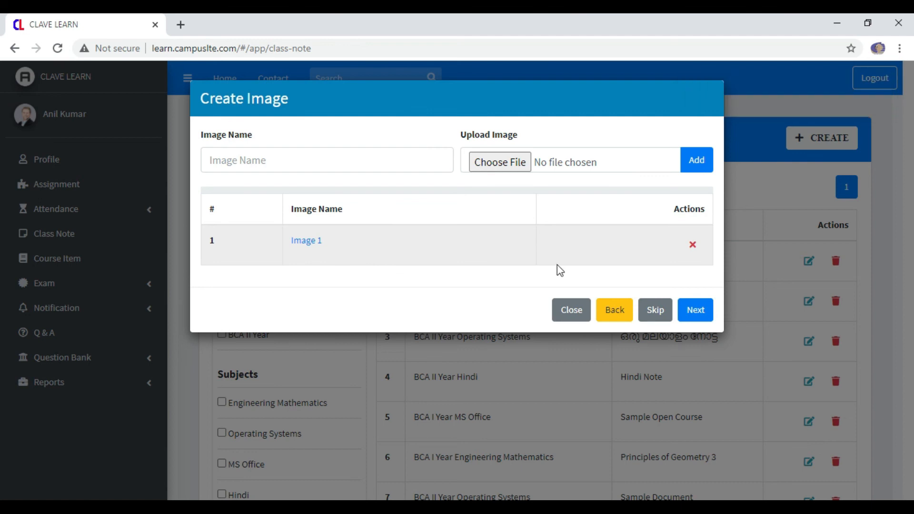
{"action": "left_click", "coordinate": [702, 314]}
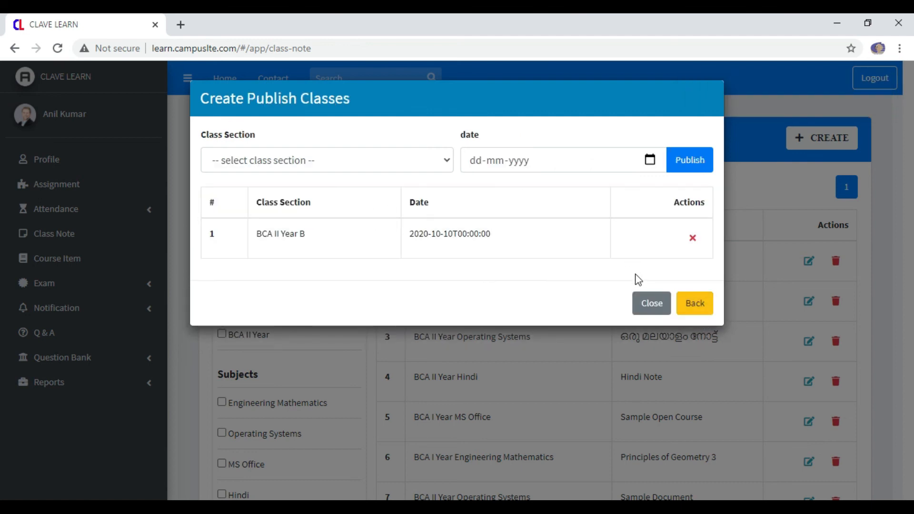
{"action": "left_click", "coordinate": [658, 314]}
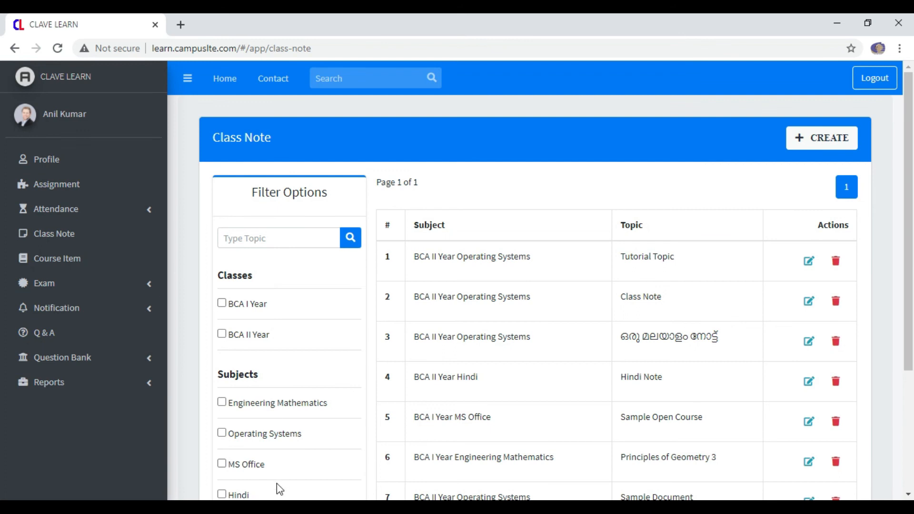